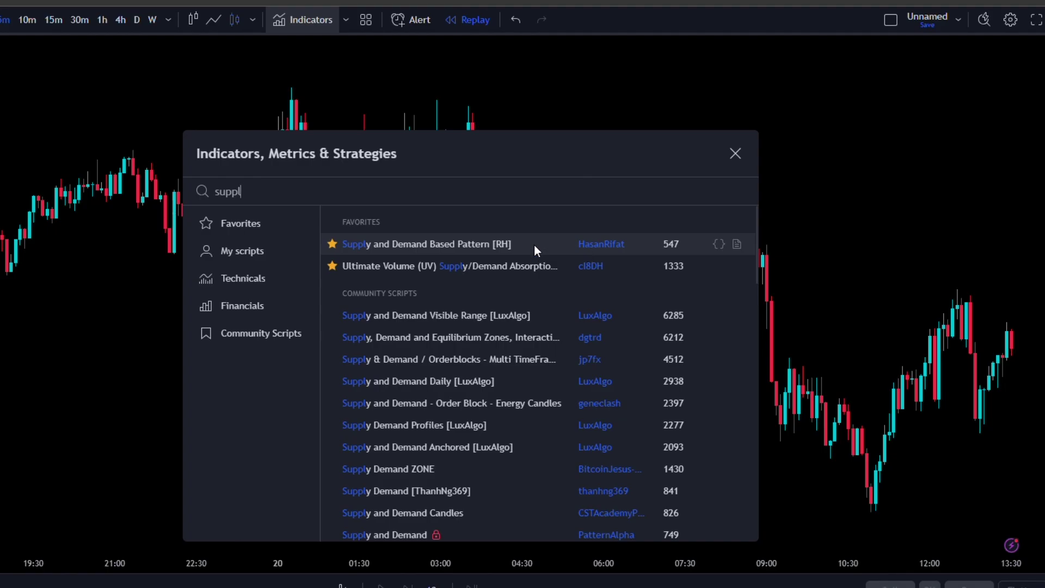
Step: Add the Supply and Demand Based Pattern [RH] indicator from the 'suppl' search favorites
left_click(534, 245)
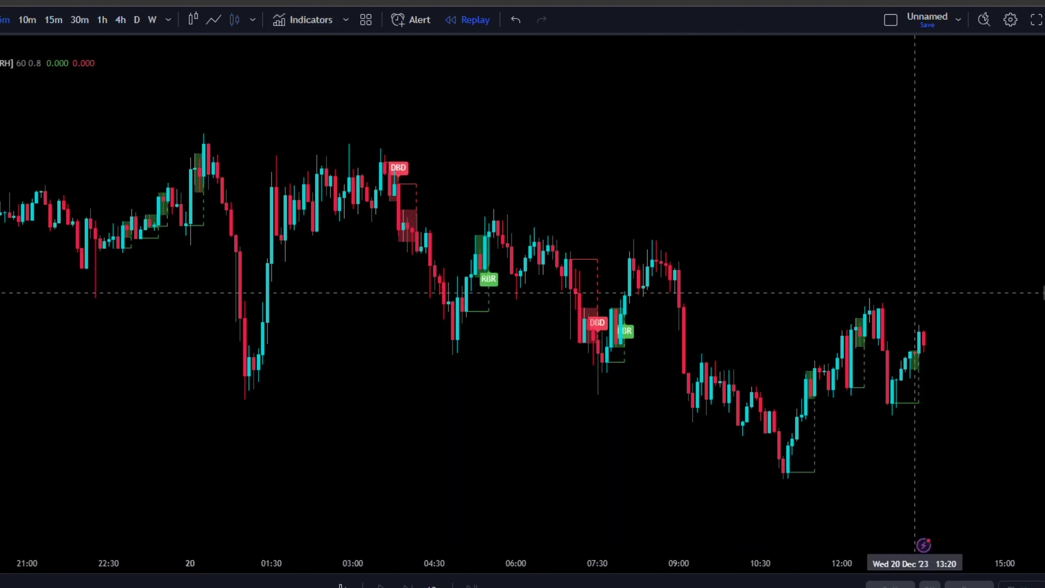
Step: In the [RH] indicator settings, set Candle Health % to 24 and Base Max Retracement to 1
double_click(407, 174)
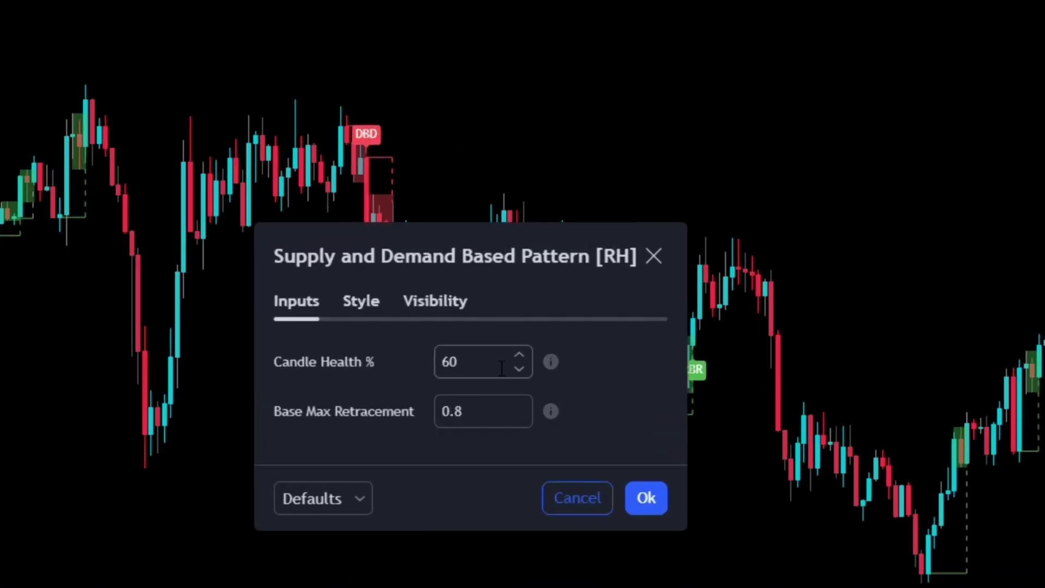
left_click(494, 329)
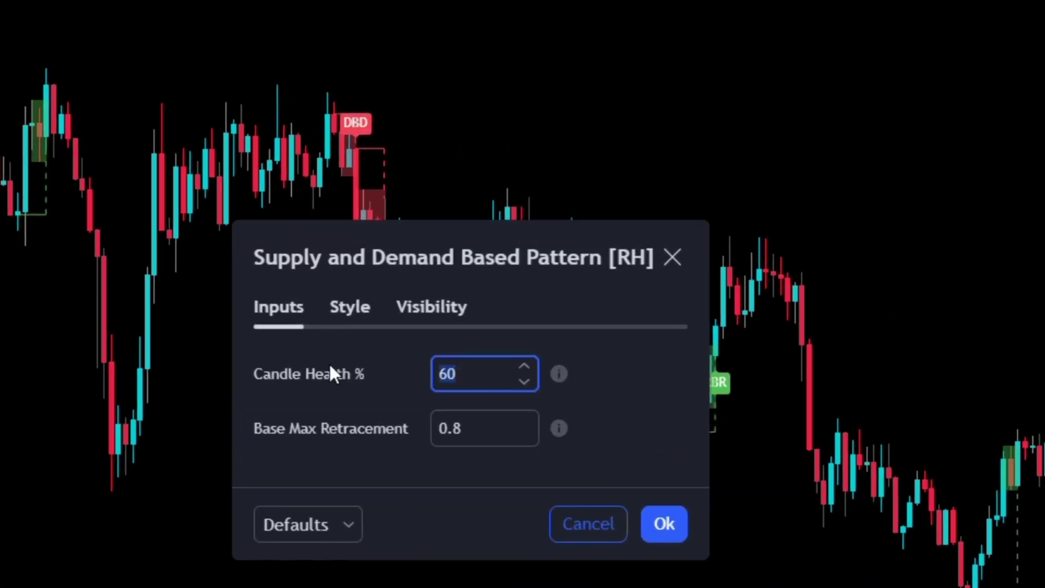
key("BackSpace")
key("BackSpace")
type("24")
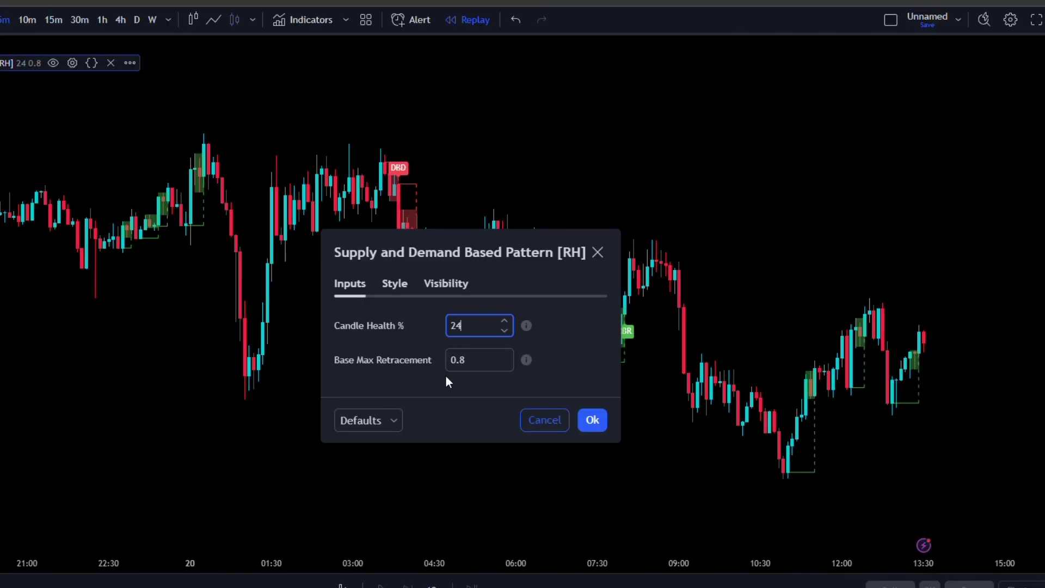
key("Tab")
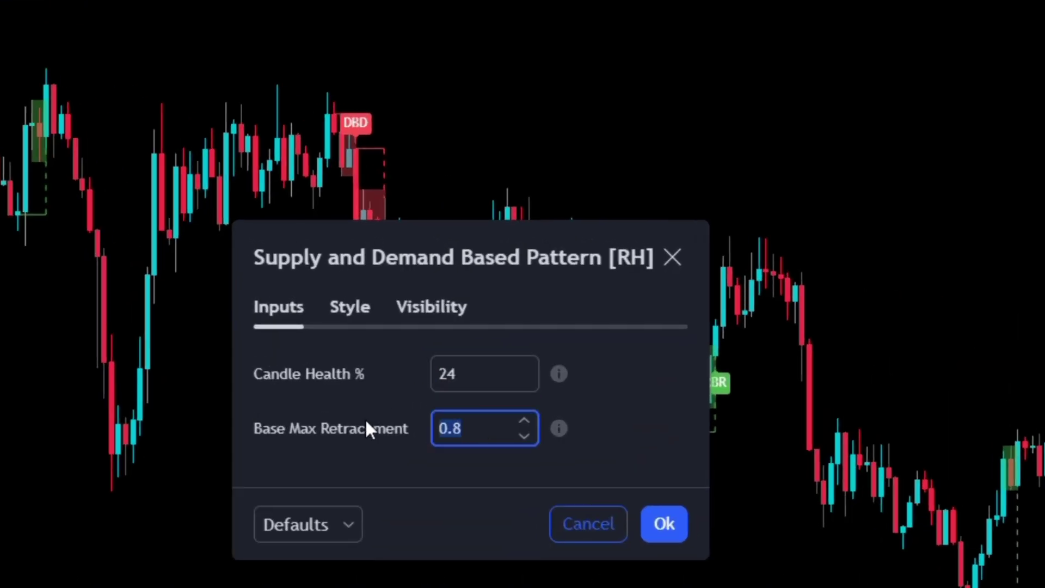
key("BackSpace")
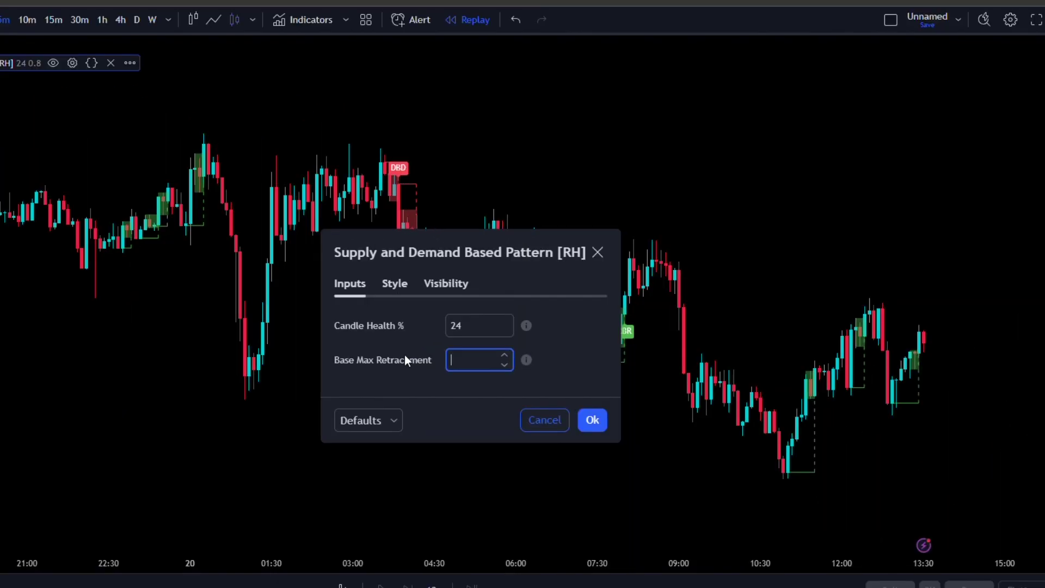
type("1")
key("Return")
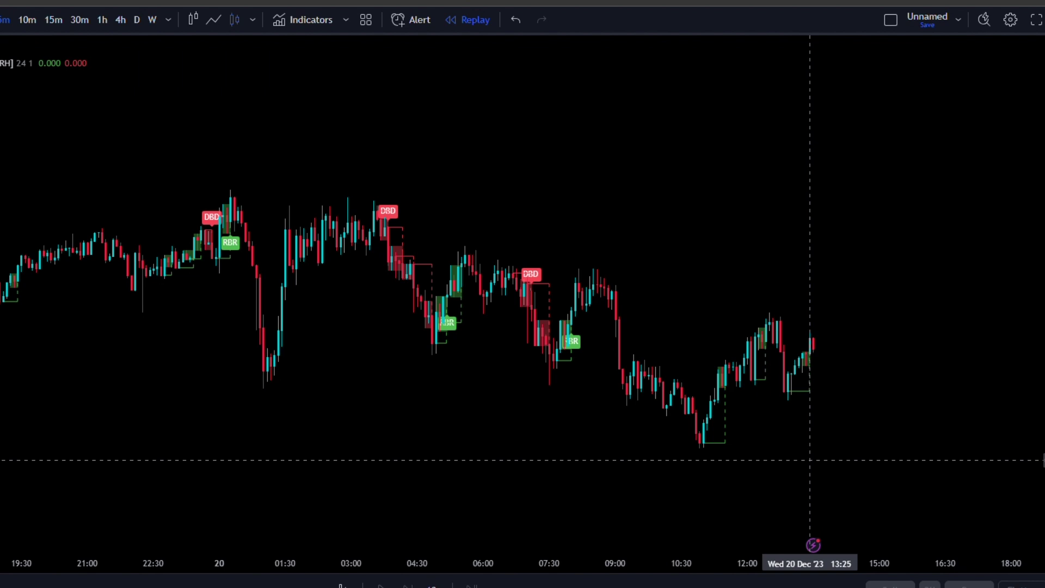
scroll(809, 460, "up", 2)
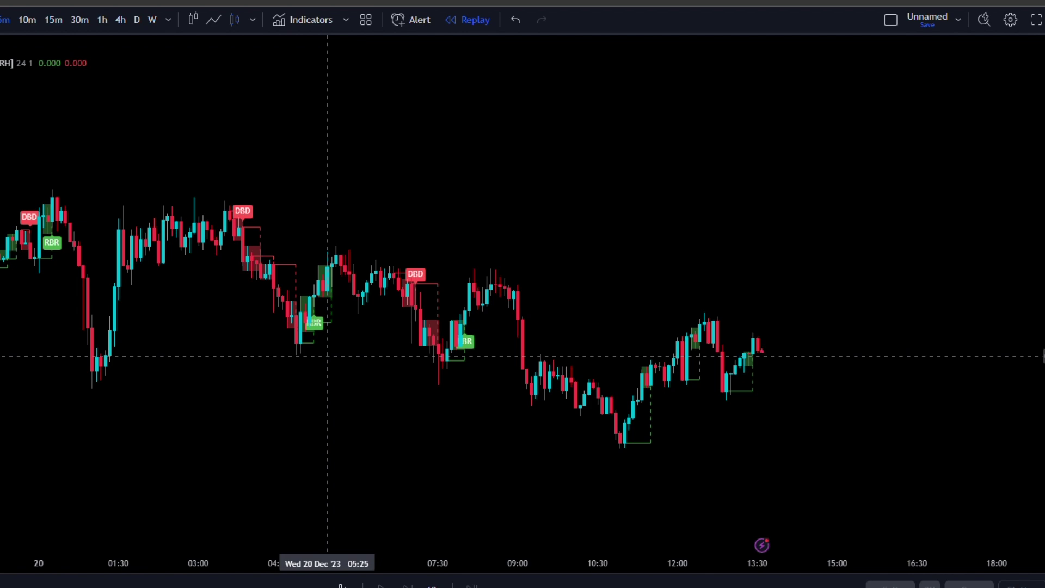
left_click(310, 20)
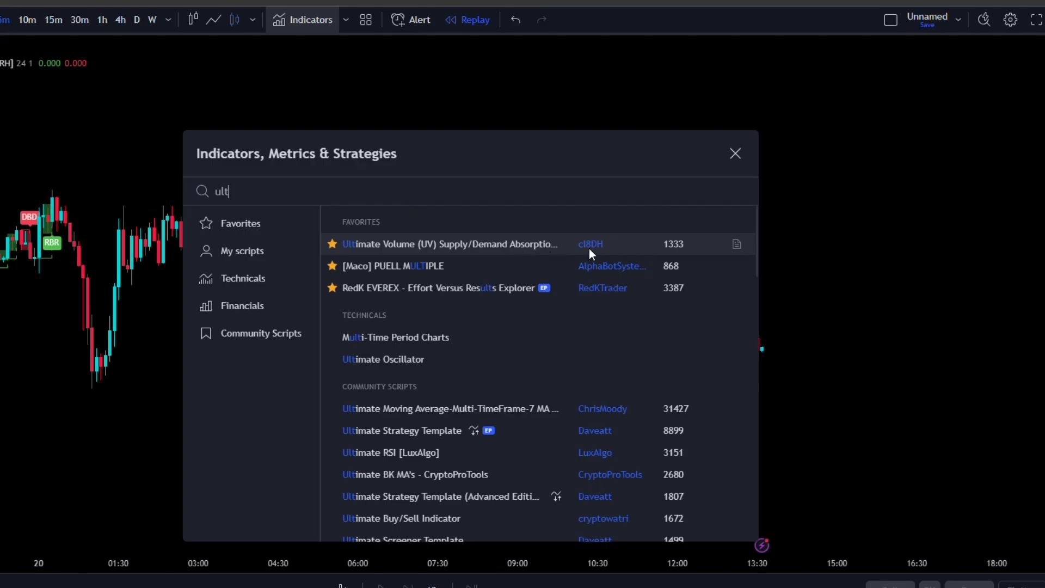
Step: Add the Ultimate Volume (UV) indicator and set its Plot height input to 100
left_click(567, 246)
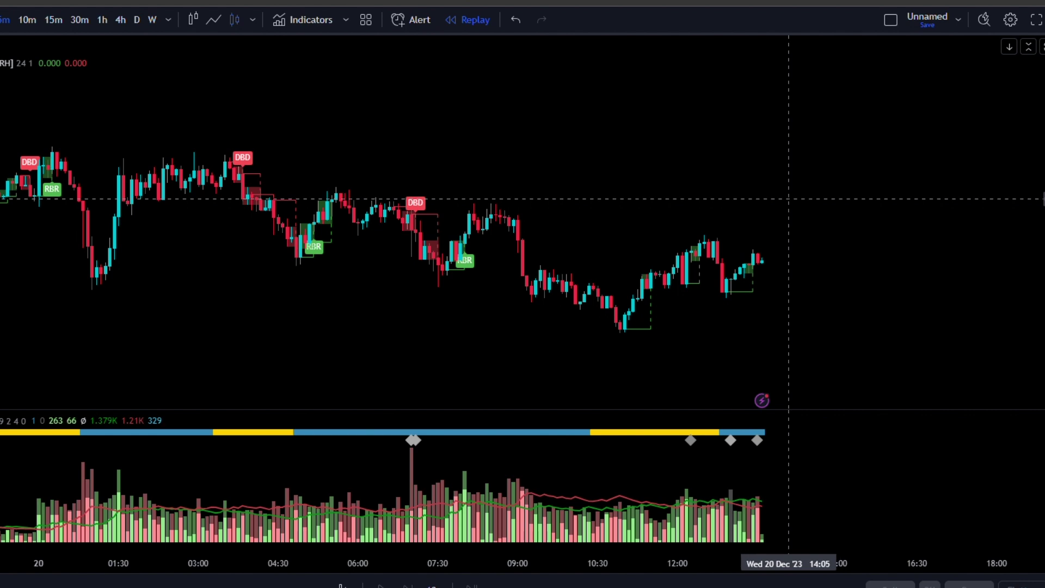
double_click(511, 506)
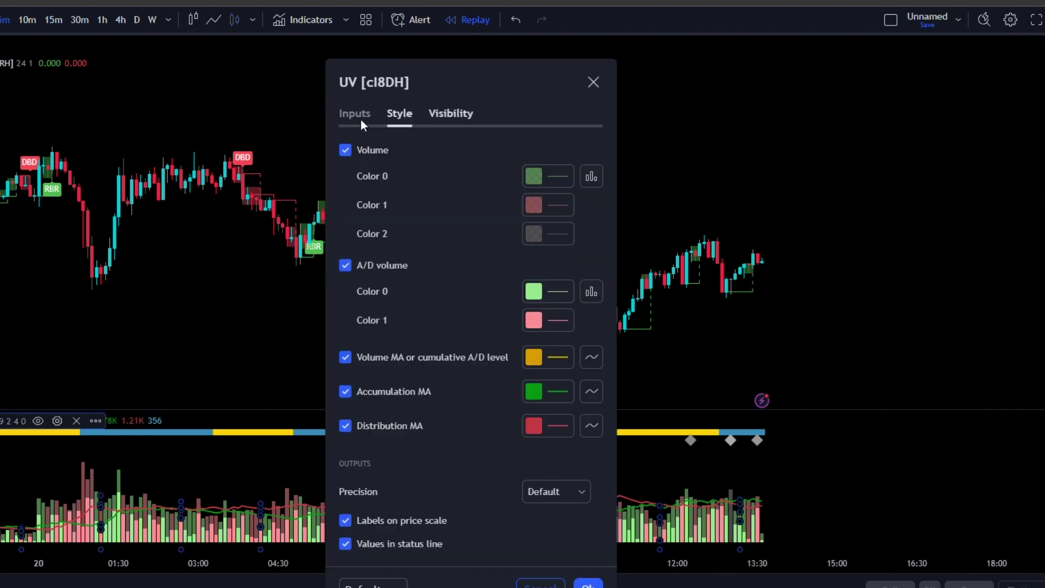
left_click(356, 116)
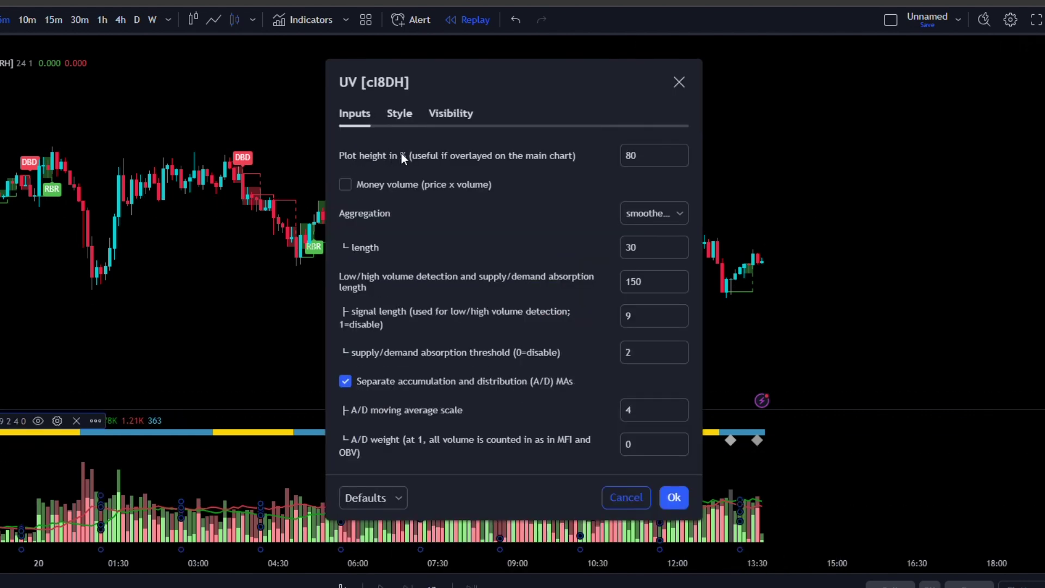
double_click(640, 155)
type("100")
left_click(666, 498)
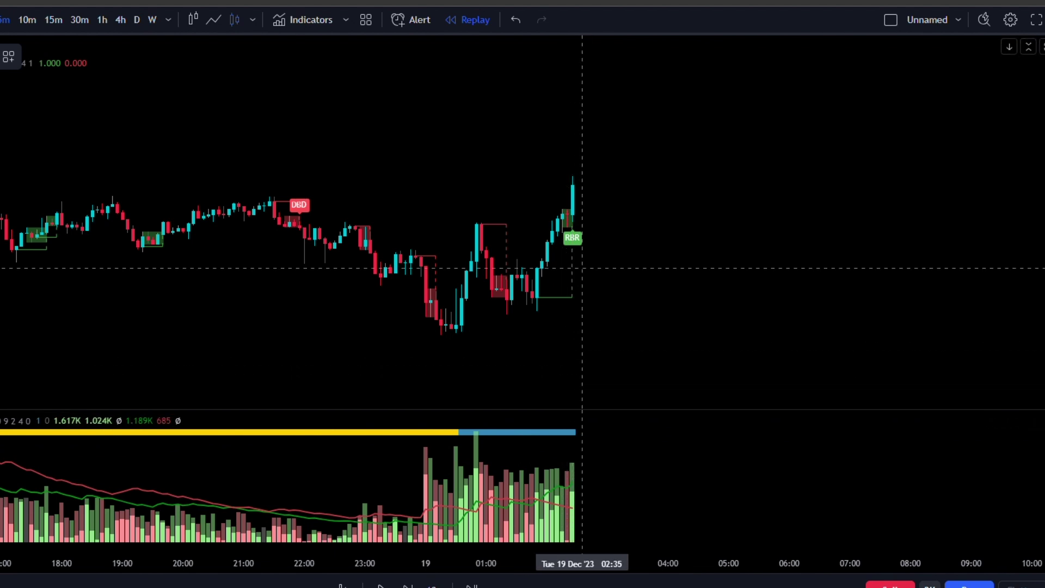
Step: Draw a long position on the 19 Dec RBR setup, stop below the zone and target raised, then resume replay
left_click(562, 184)
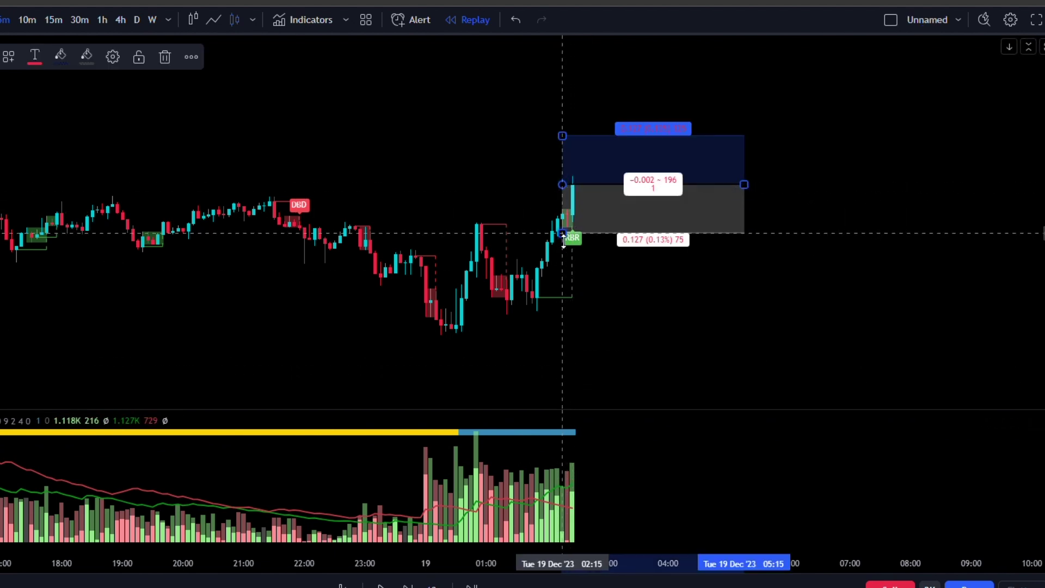
left_click_drag(563, 235, 563, 317)
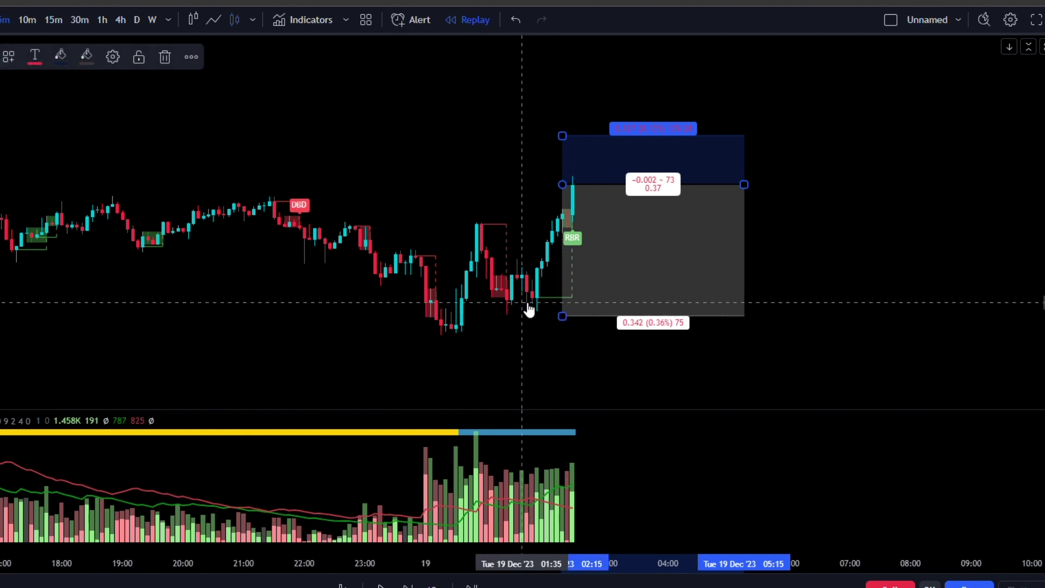
left_click_drag(571, 221, 442, 229)
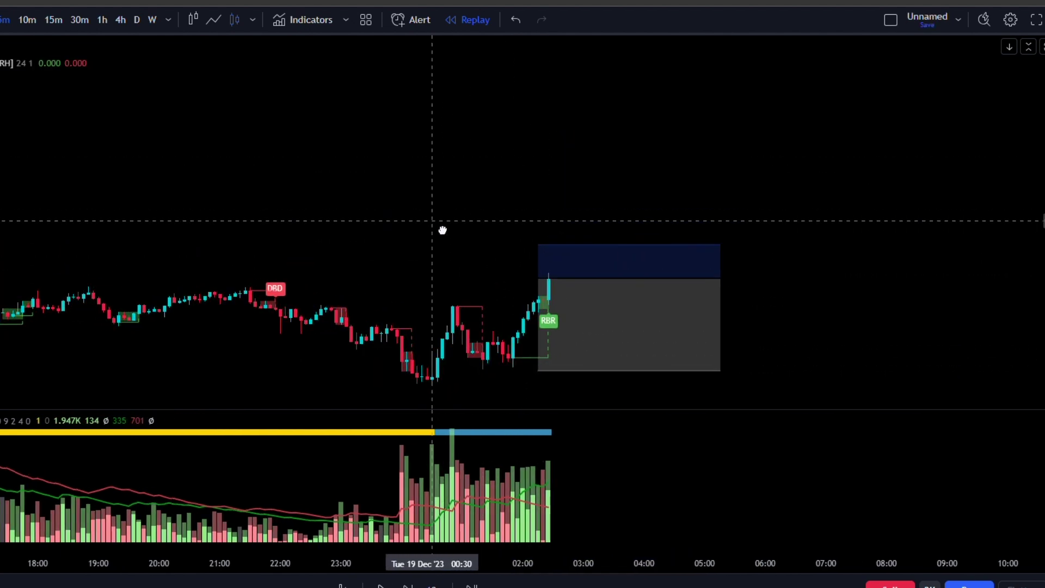
left_click(538, 245)
left_click_drag(538, 245, 521, 147)
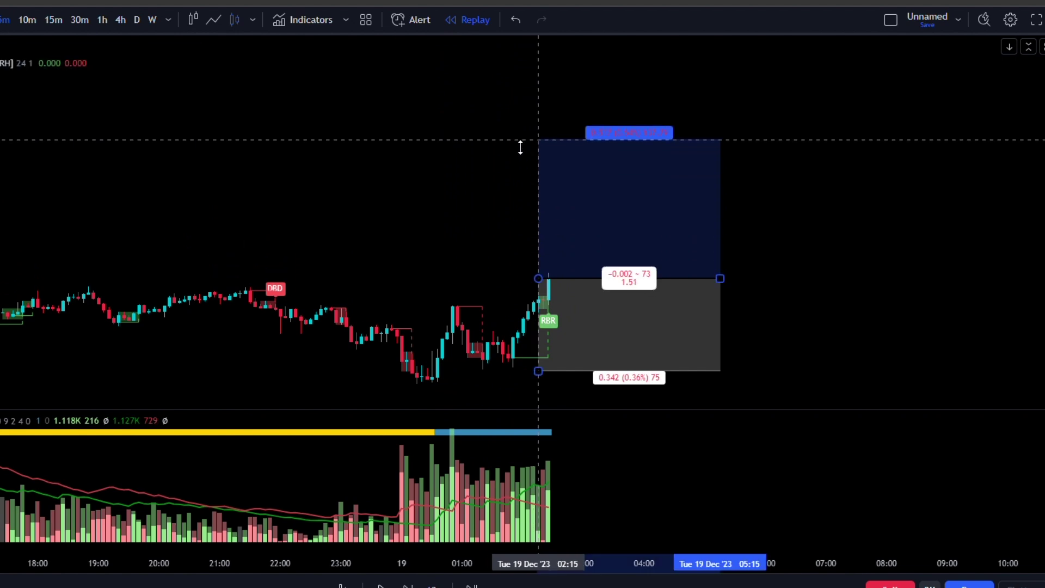
left_click(411, 187)
left_click(380, 585)
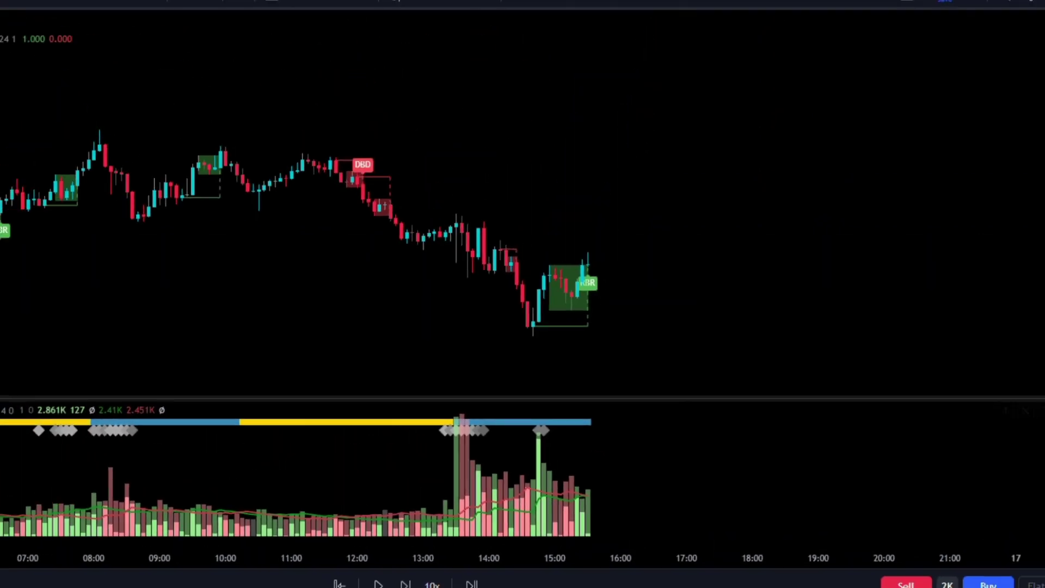
Step: Draw a long position on the 15 Dec demand setup with its stop below the zone
left_click(578, 280)
left_click_drag(588, 321, 593, 360)
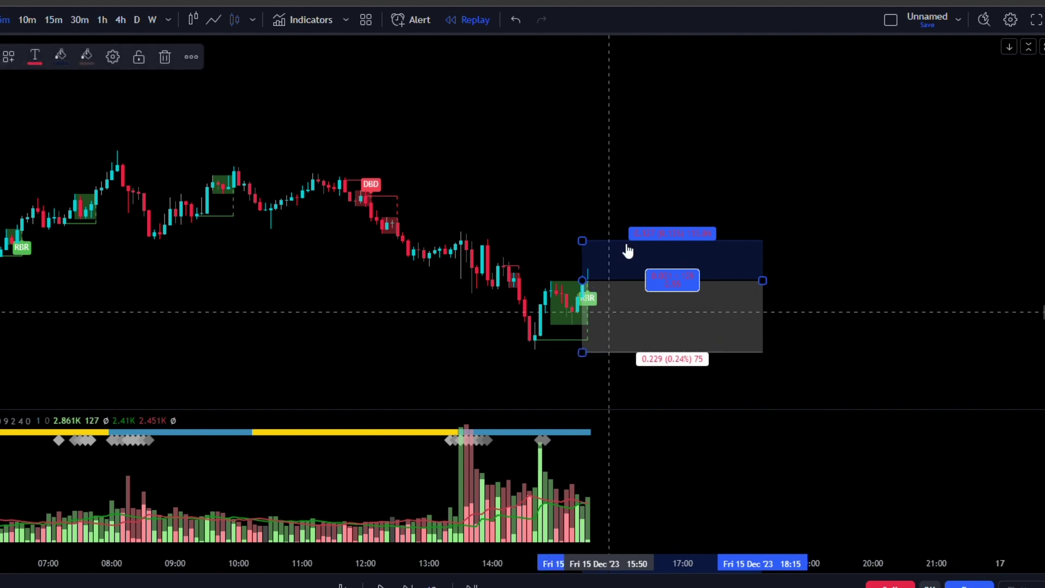
mouse_move(580, 205)
left_mouse_down()
mouse_move(569, 240)
mouse_move(521, 204)
left_mouse_up()
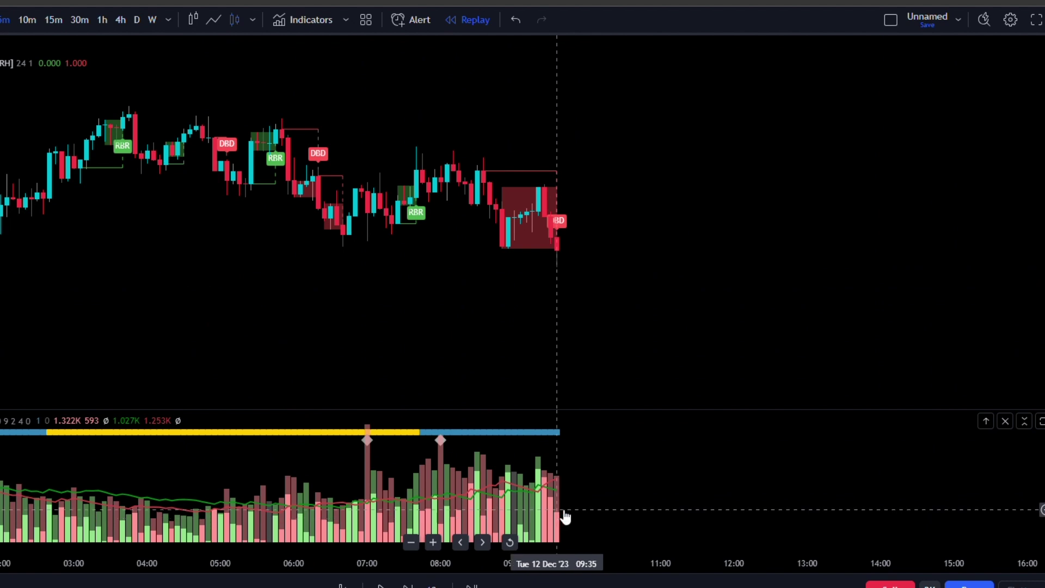
Step: Draw a short position on the 12 Dec supply zone, stop raised and target extended, then briefly replay
left_click(554, 251)
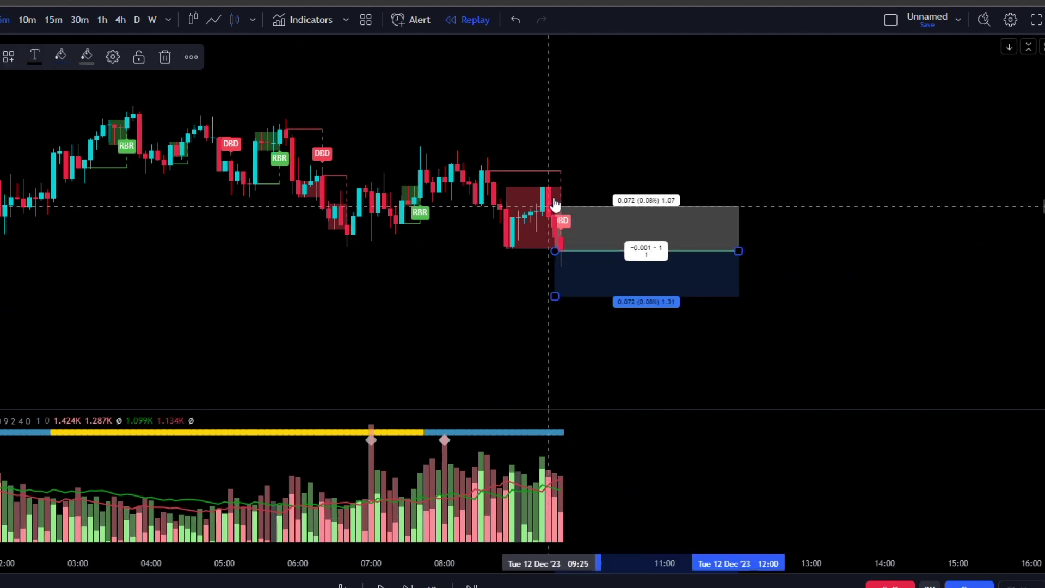
left_click_drag(560, 210, 561, 173)
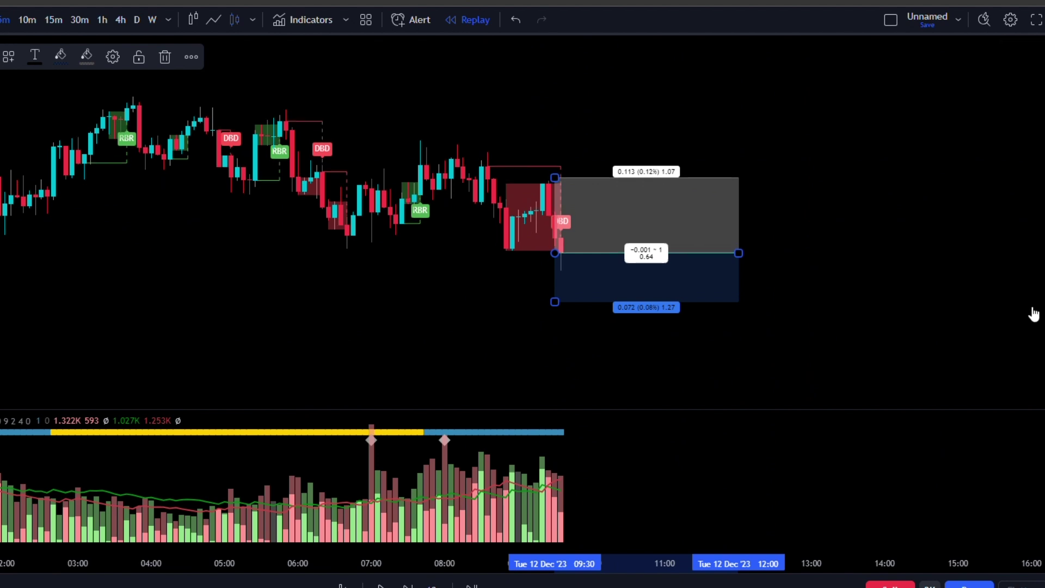
left_click(862, 284)
left_click_drag(550, 228, 440, 312)
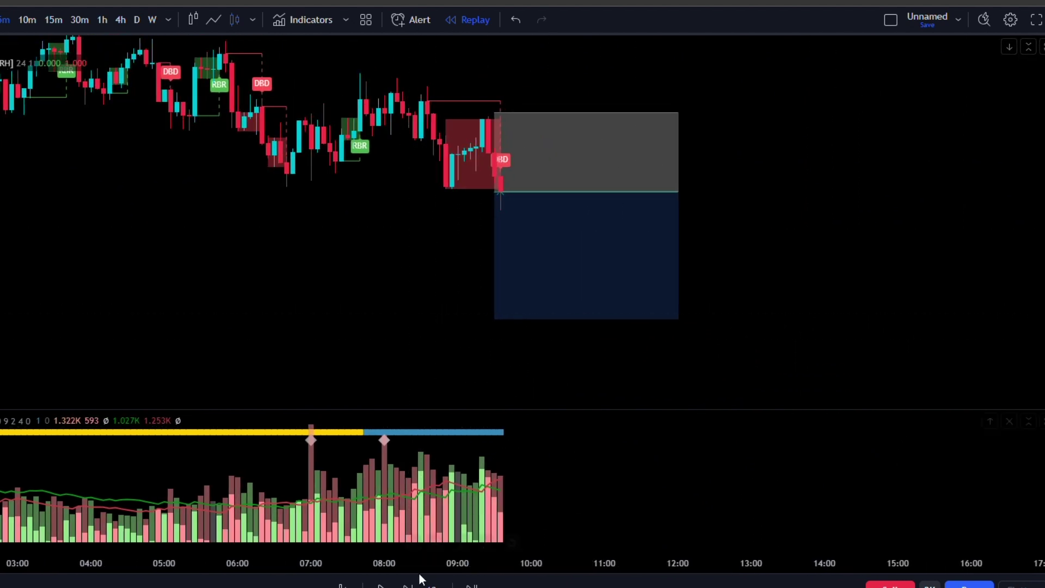
left_click(380, 585)
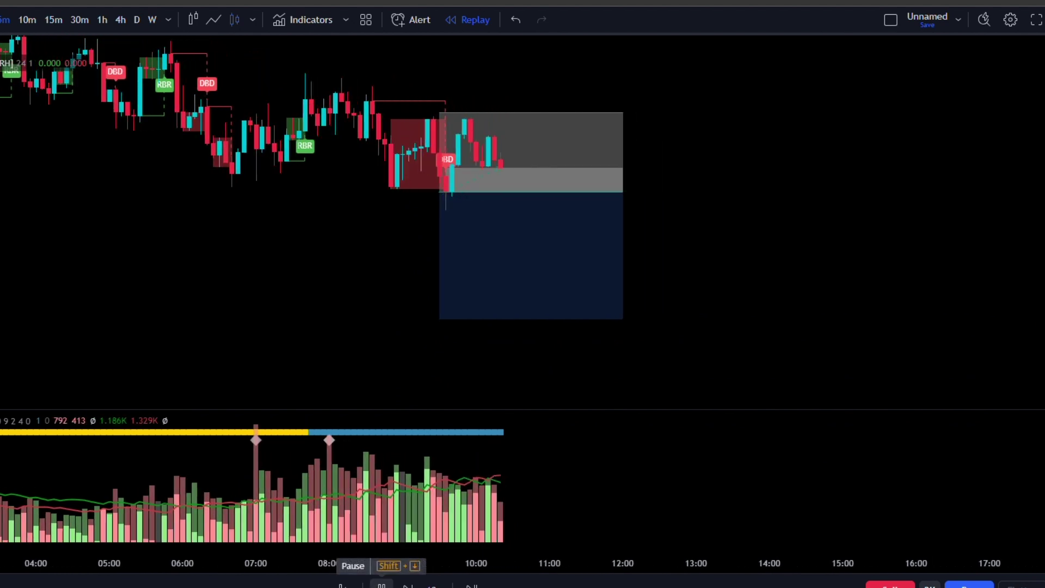
left_click(381, 585)
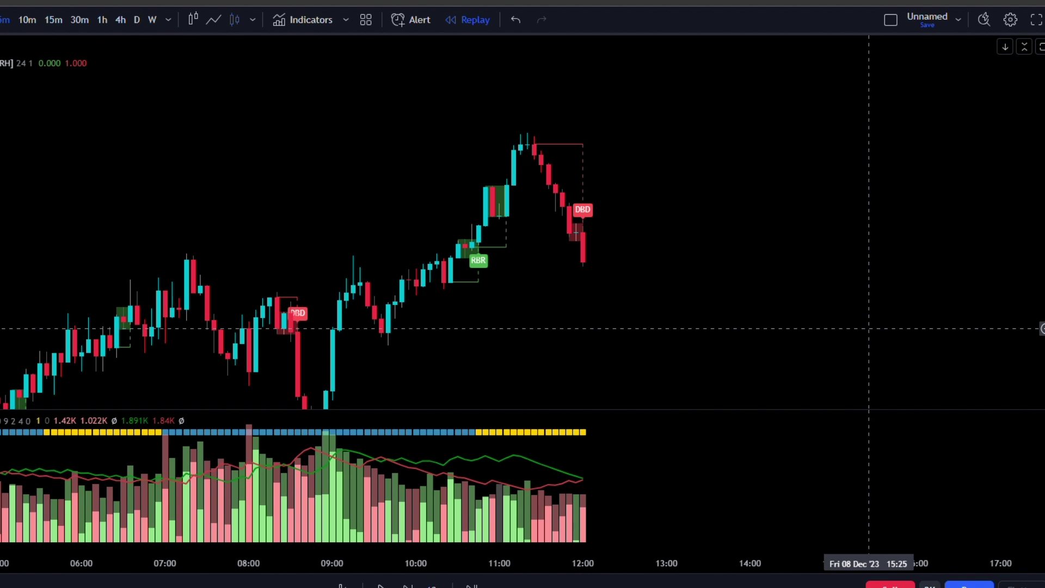
Step: Draw a short position on the 8 Dec DBD setup with a lowered target, then resume replay
scroll(865, 307, "up", 1)
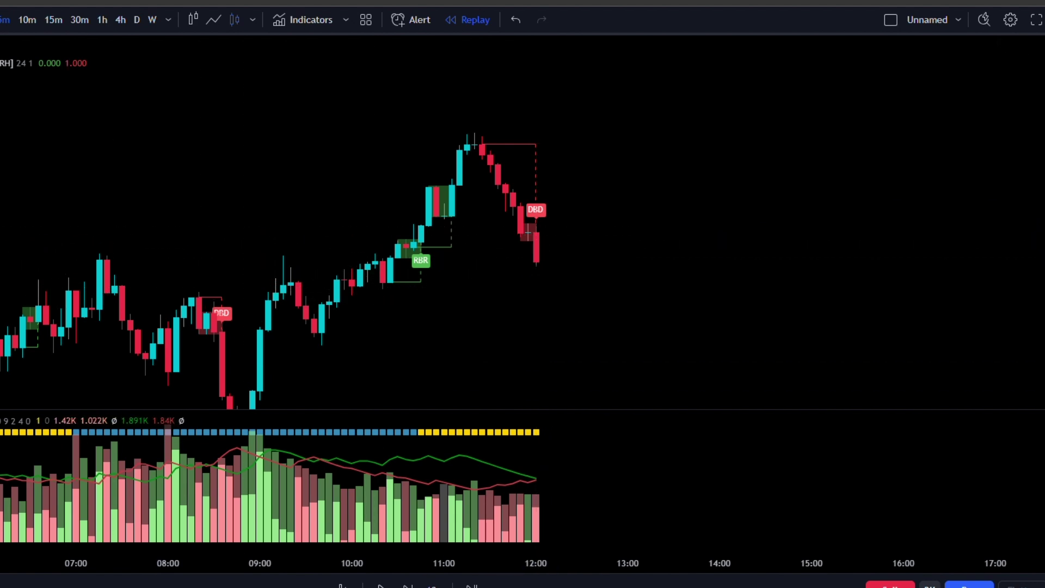
left_click(532, 261)
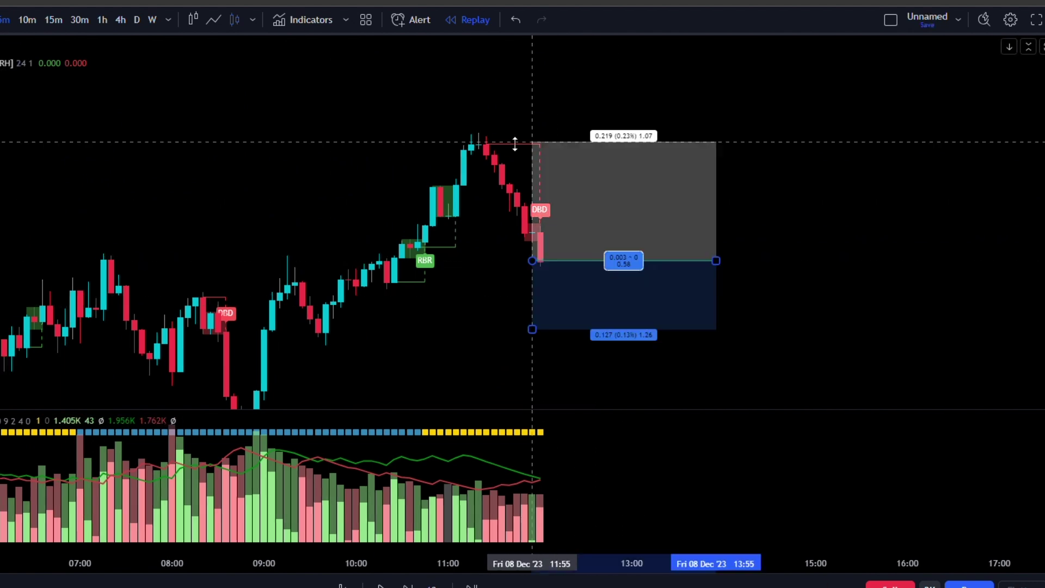
left_click_drag(444, 227, 402, 152)
left_click_drag(490, 255, 496, 397)
left_click(945, 259)
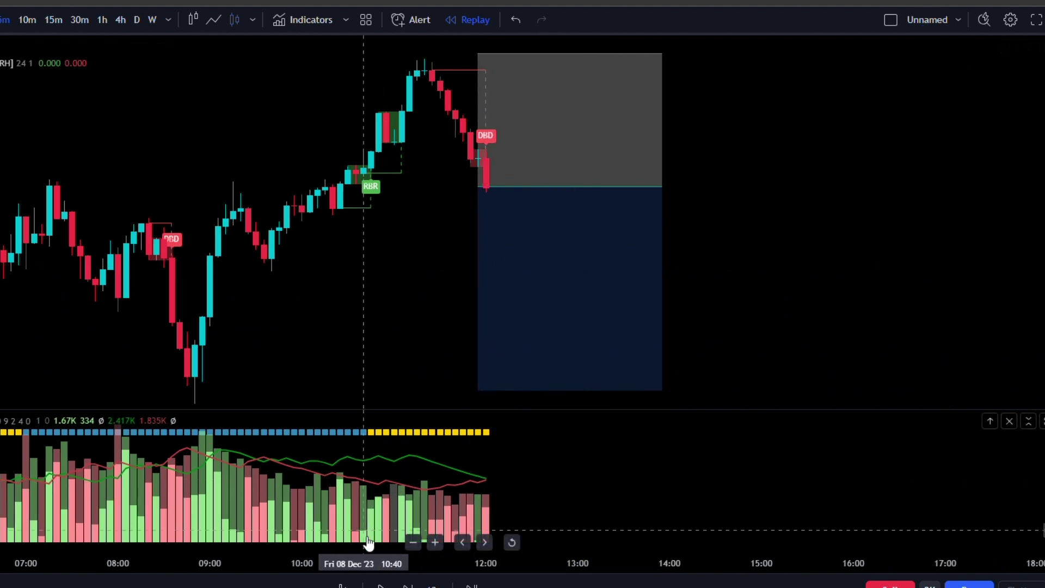
left_click(382, 584)
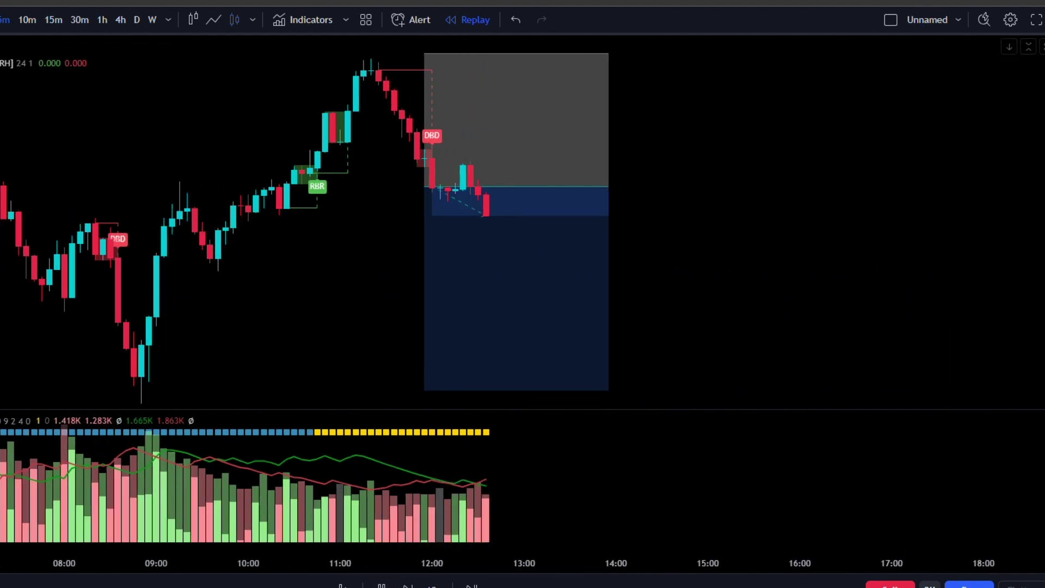